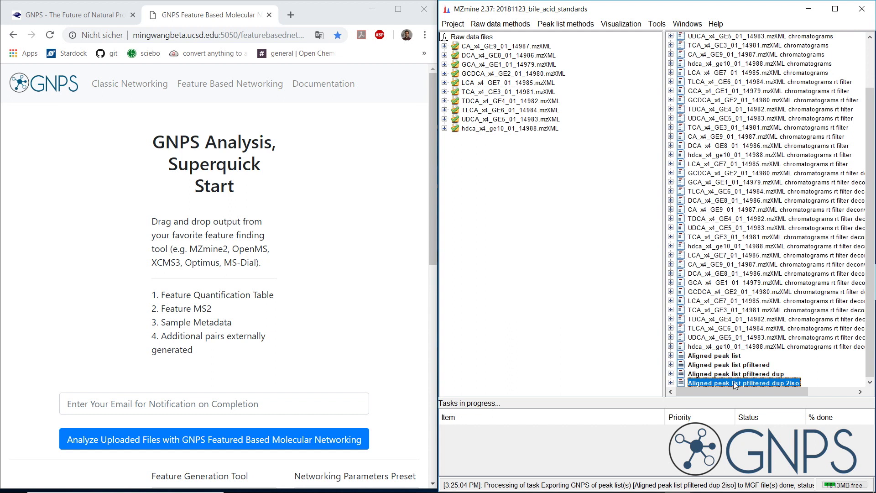
Step: Browse MZmine's peak list export and import commands for 'Aligned peak list pfiltered dup 2iso'
left_click(571, 26)
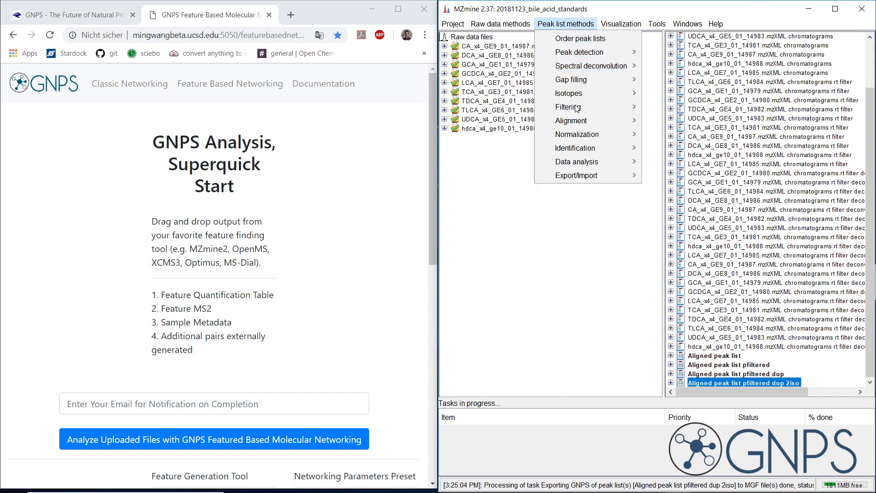
mouse_move(576, 176)
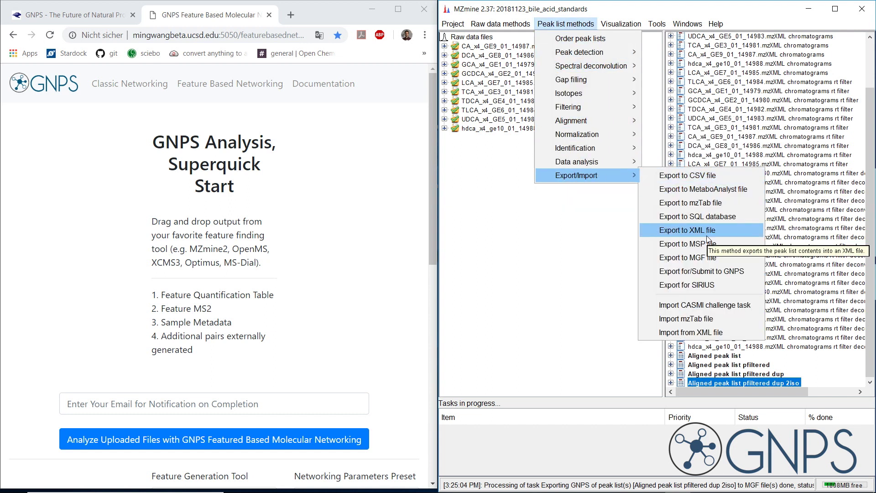
Step: Export only rows with MS2 for GNPS without submitting, producing test.mgf and test_quant.csv
left_click(708, 272)
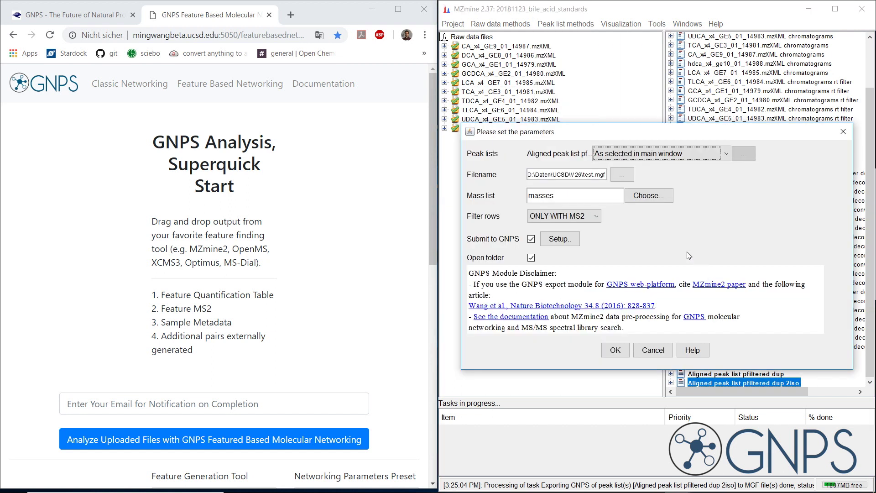
left_click(532, 240)
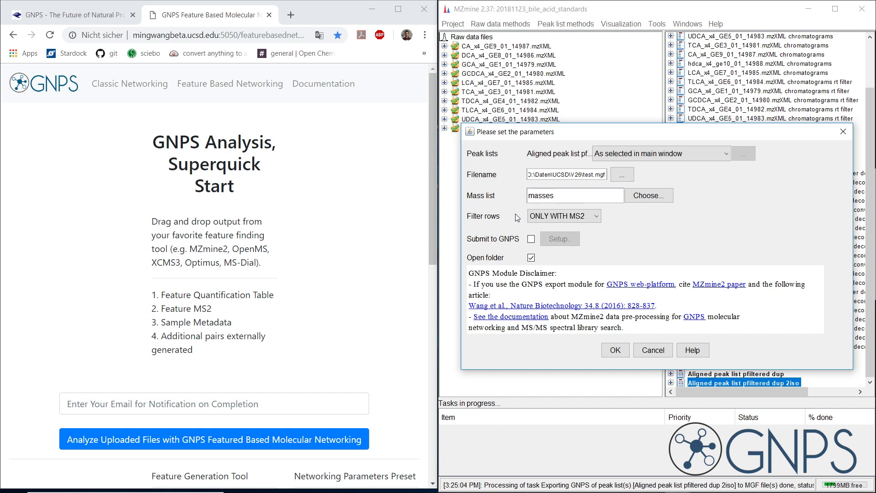
left_click(562, 216)
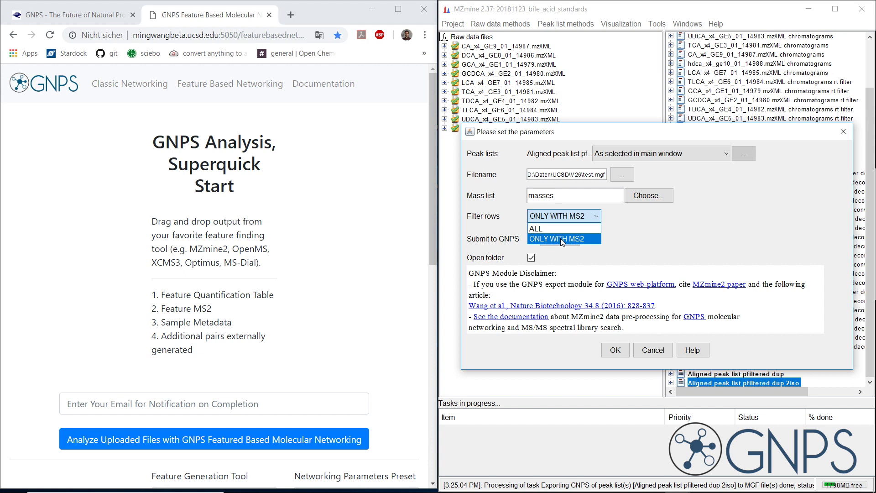
left_click(561, 238)
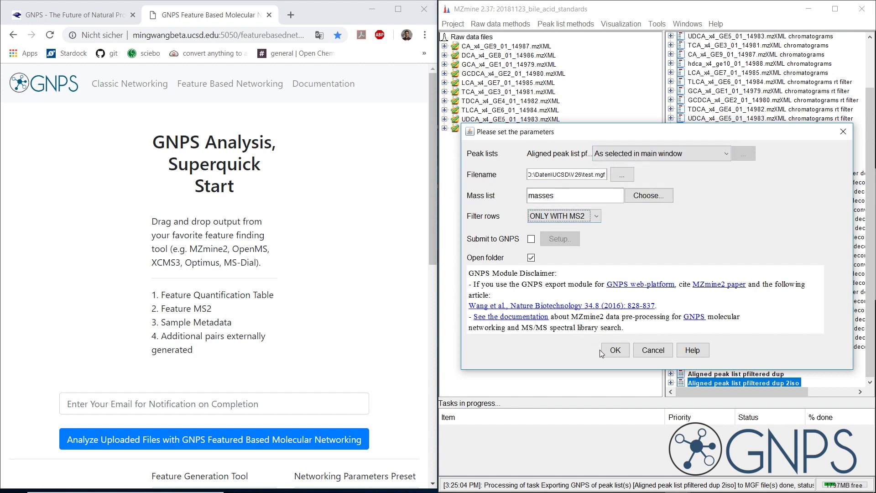
left_click(615, 351)
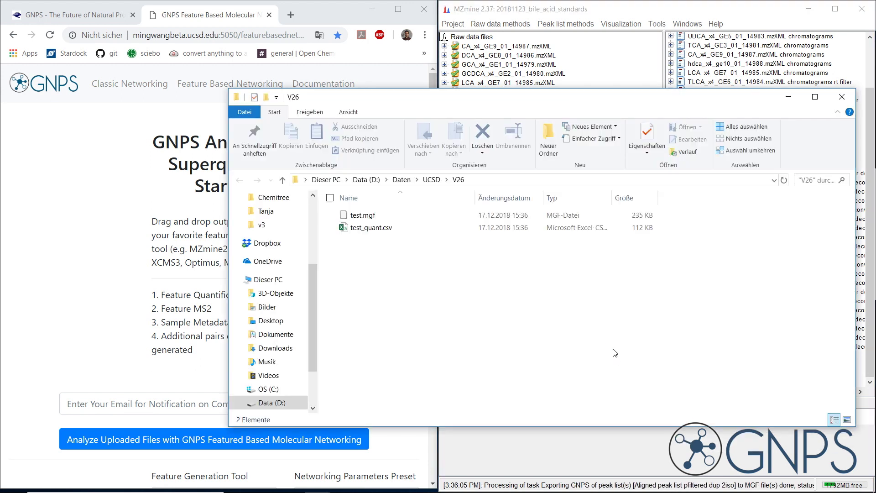
Step: Move the V26 Explorer window to the right beside the GNPS splash page
left_click_drag(506, 89, 720, 60)
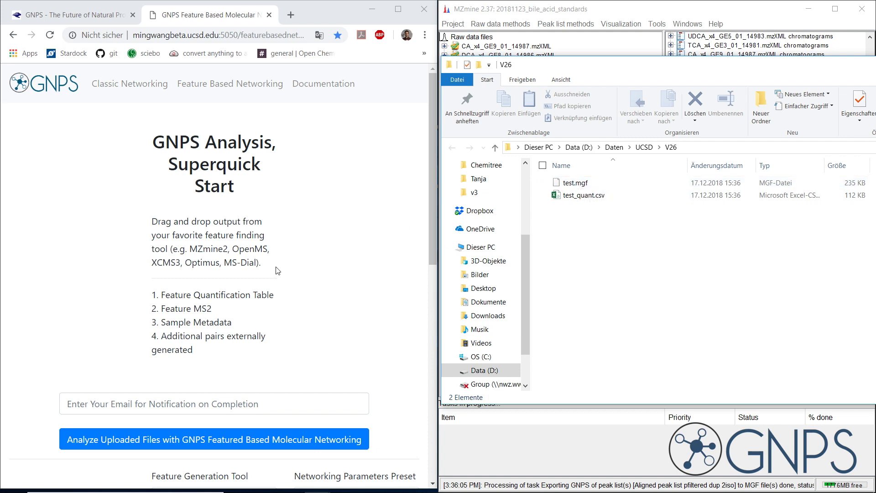
left_click(65, 15)
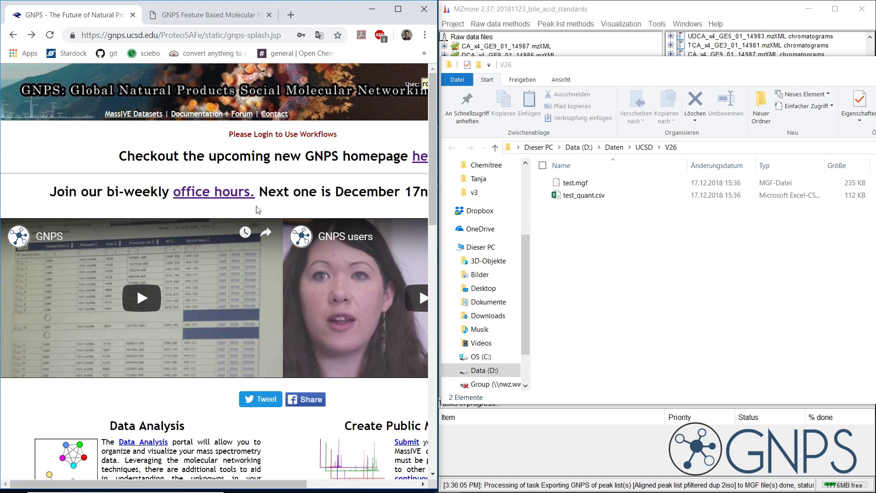
scroll(257, 210, "down", 3)
scroll(255, 226, "up", 1)
scroll(305, 238, "up", 2)
Step: Maximize the browser and reach GNPS's Feature Based Networking superquick start page
left_click(398, 9)
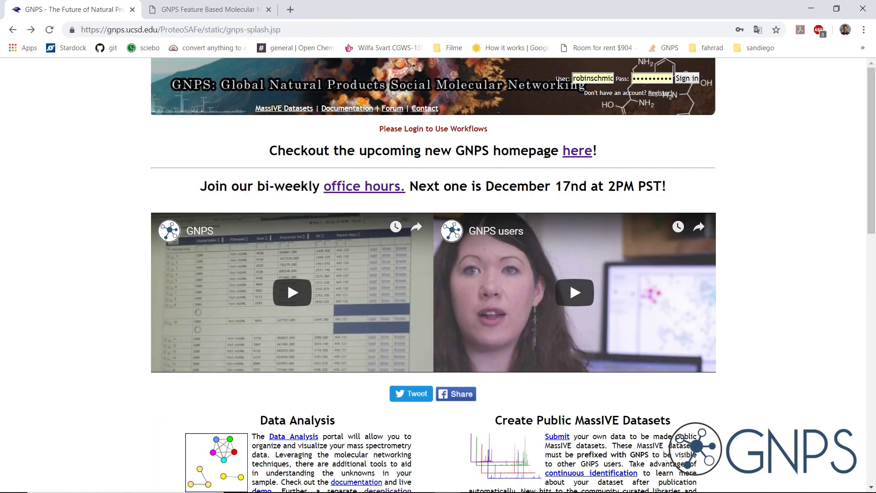
left_click(577, 151)
scroll(467, 206, "down", 1)
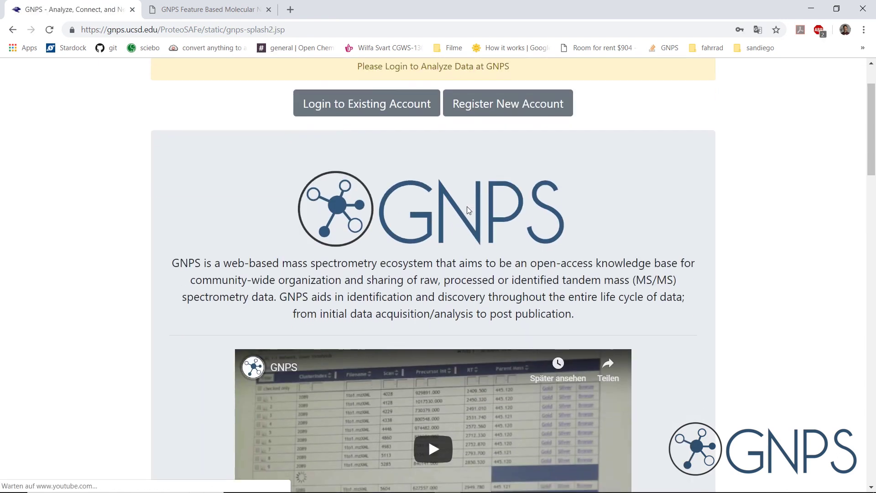
scroll(467, 206, "down", 3)
scroll(468, 206, "down", 1)
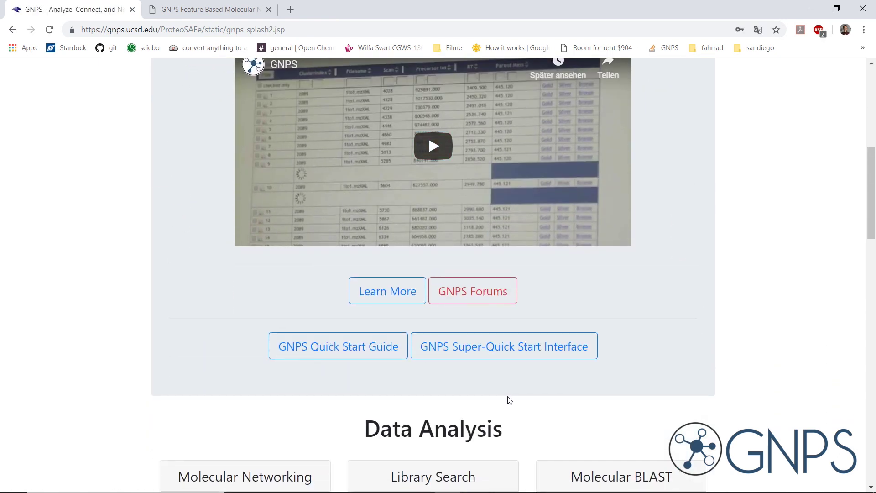
left_click(473, 349)
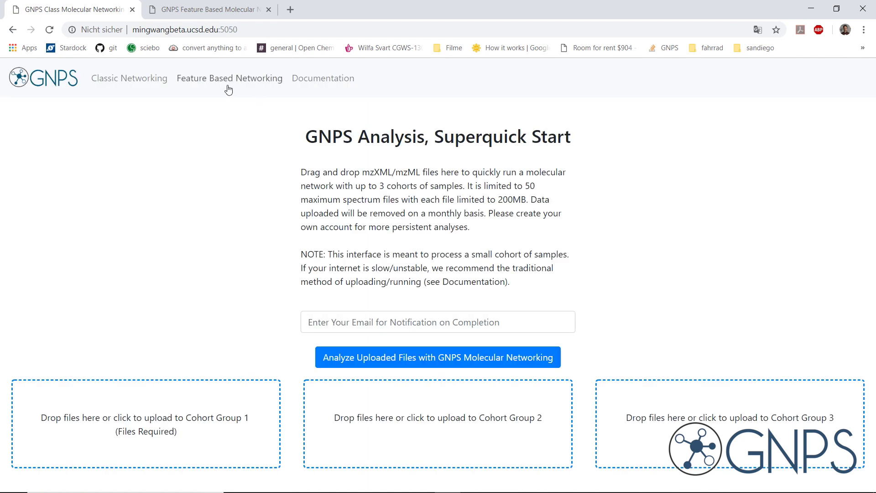
left_click(215, 80)
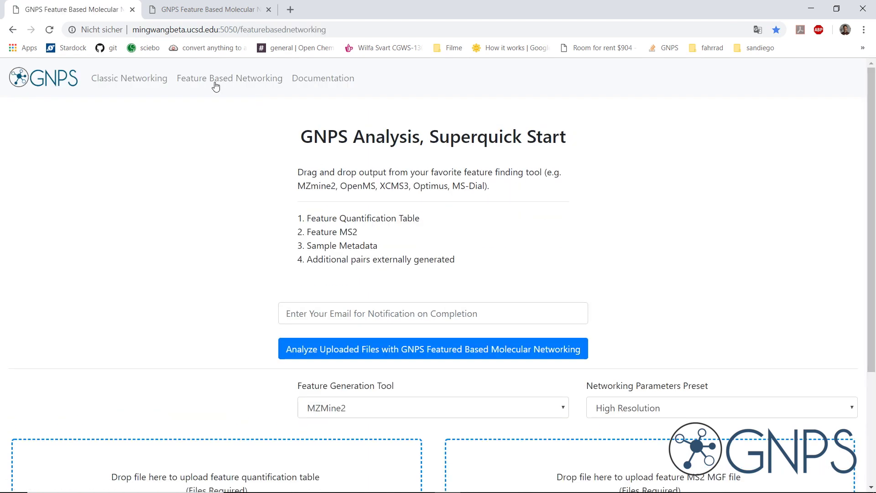
scroll(215, 239, "down", 1)
scroll(314, 248, "down", 2)
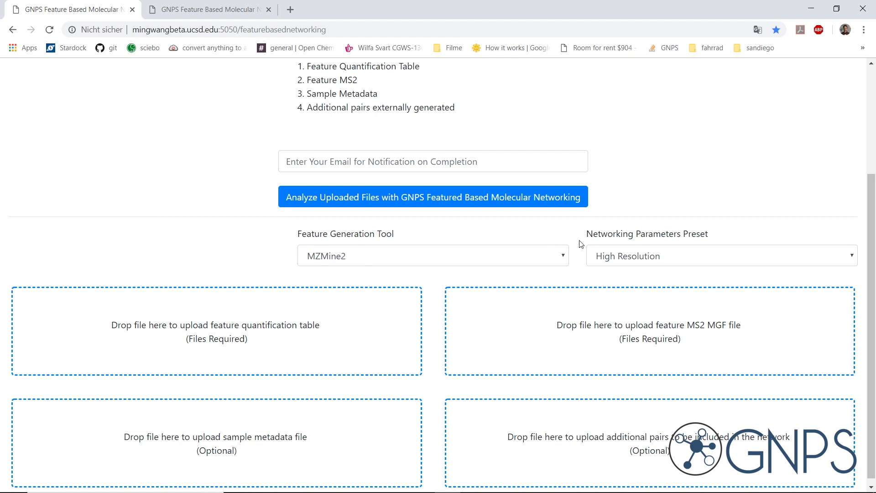
Step: Keep the High Resolution preset and leave the notification email empty
left_click(629, 257)
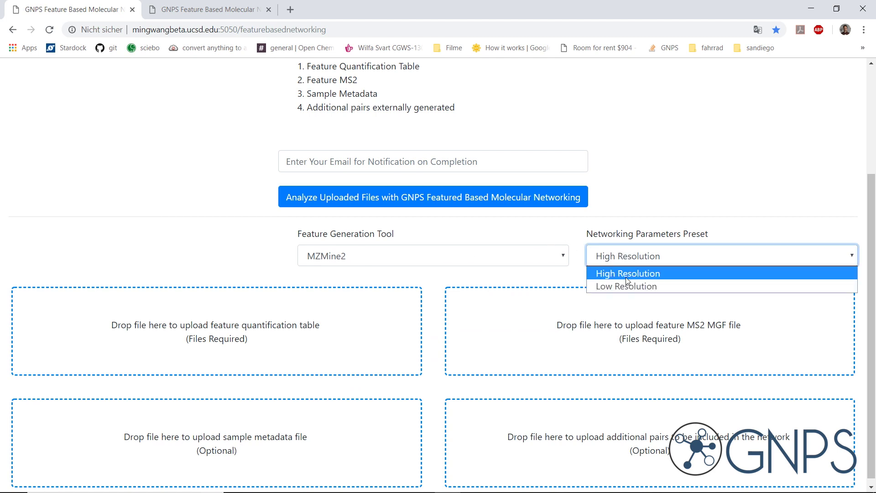
left_click(484, 224)
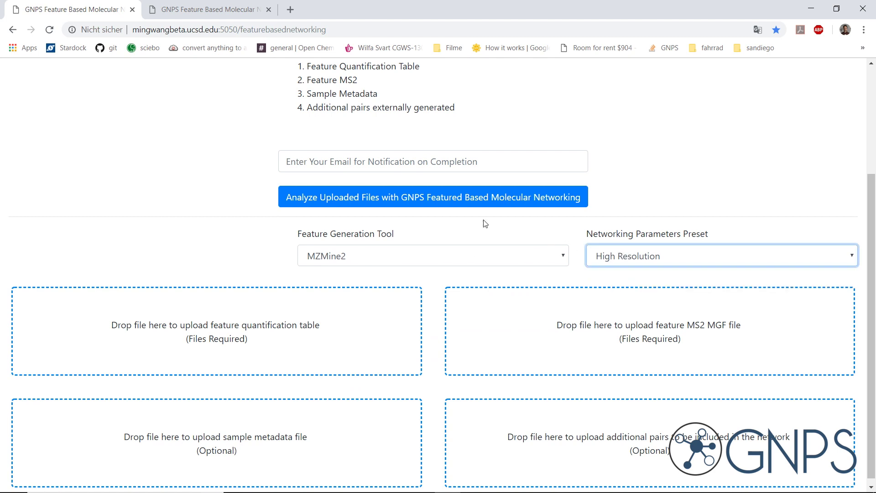
left_click(323, 158)
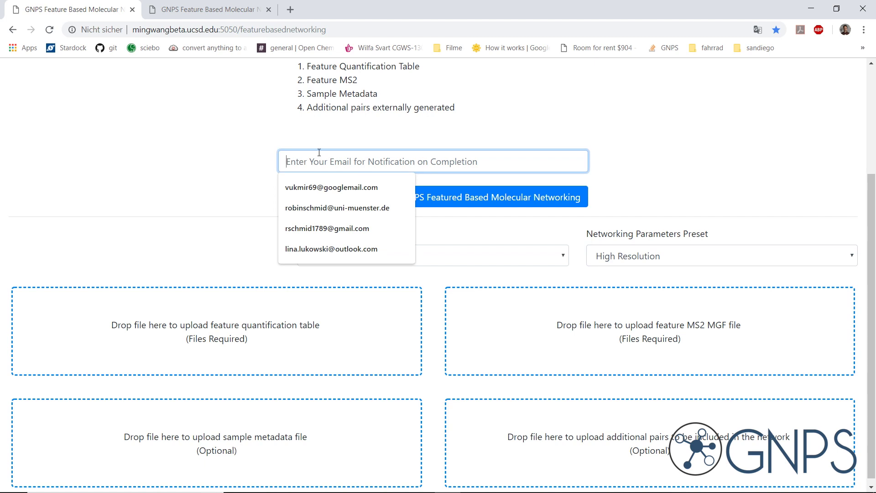
left_click(310, 135)
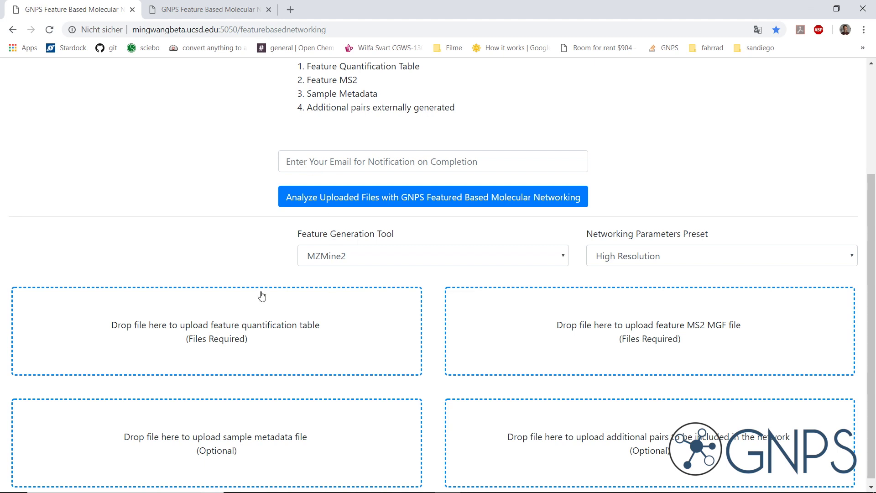
key("super+Left")
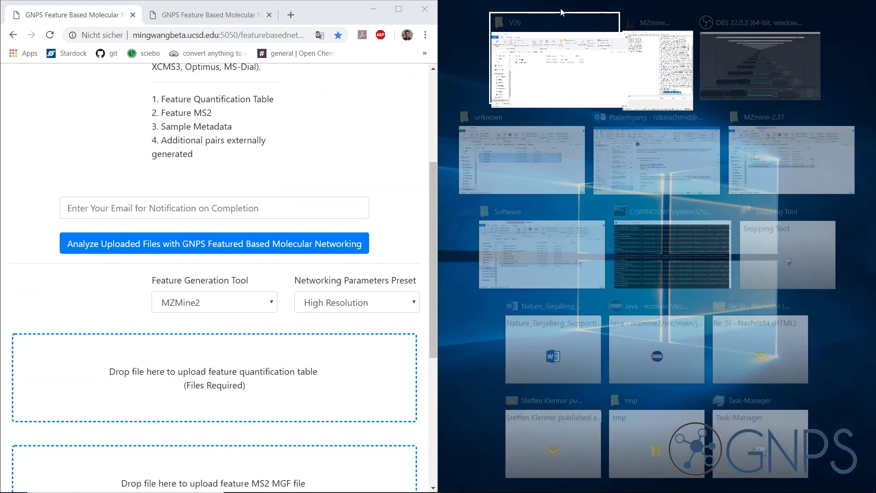
Step: Upload test_quant.csv and test.mgf from the V26 folder into their GNPS drop zones
left_click(564, 94)
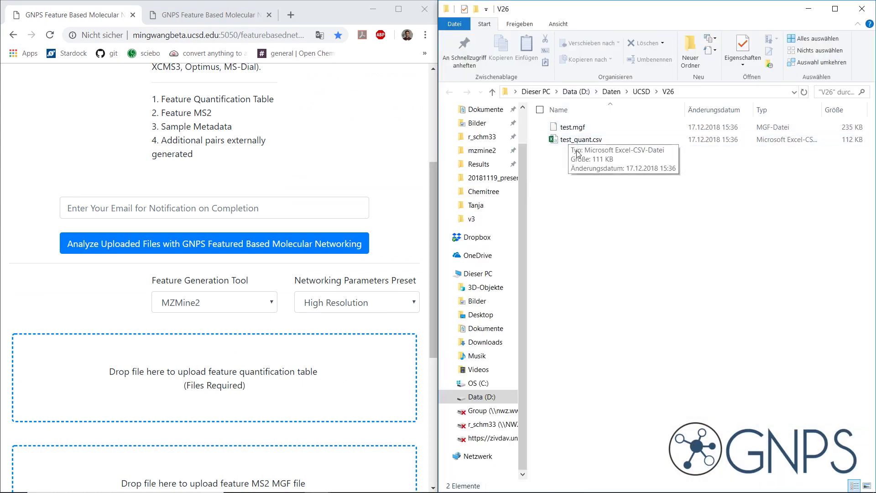
left_click(575, 130)
scroll(383, 206, "down", 1)
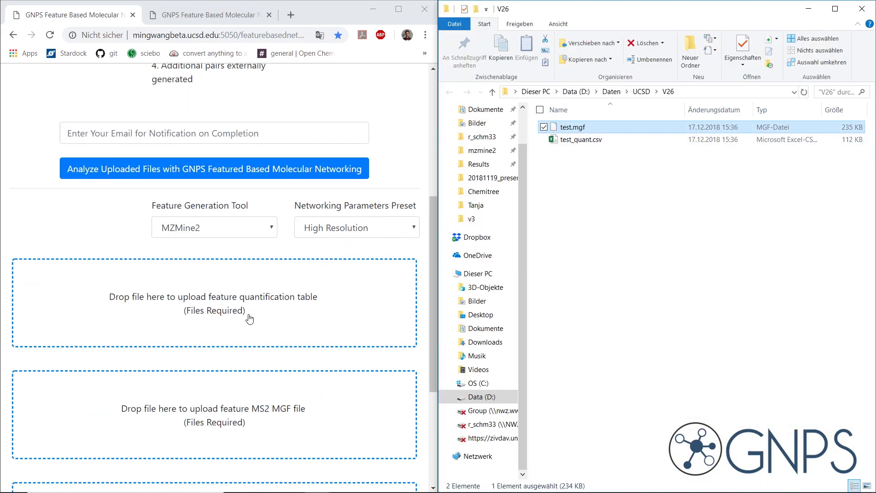
mouse_move(570, 127)
left_mouse_down()
mouse_move(401, 359)
mouse_move(218, 414)
left_mouse_up()
left_click_drag(580, 139, 266, 317)
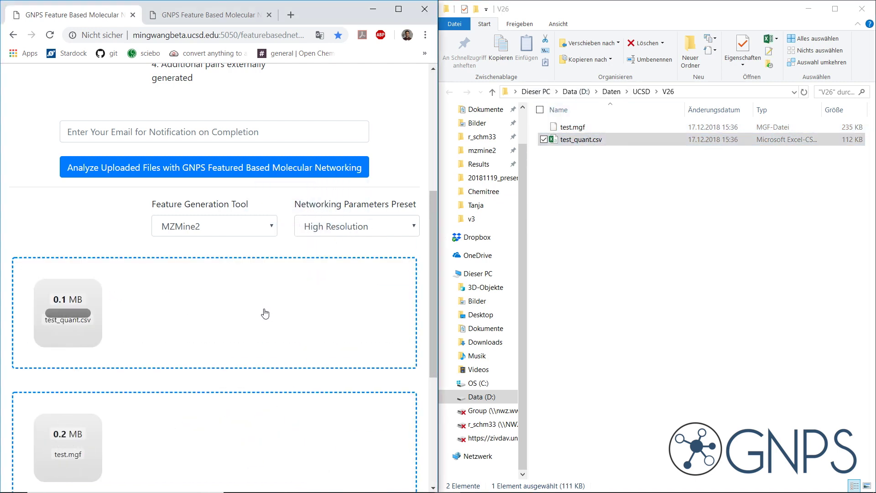
scroll(264, 313, "down", 2)
scroll(260, 309, "down", 1)
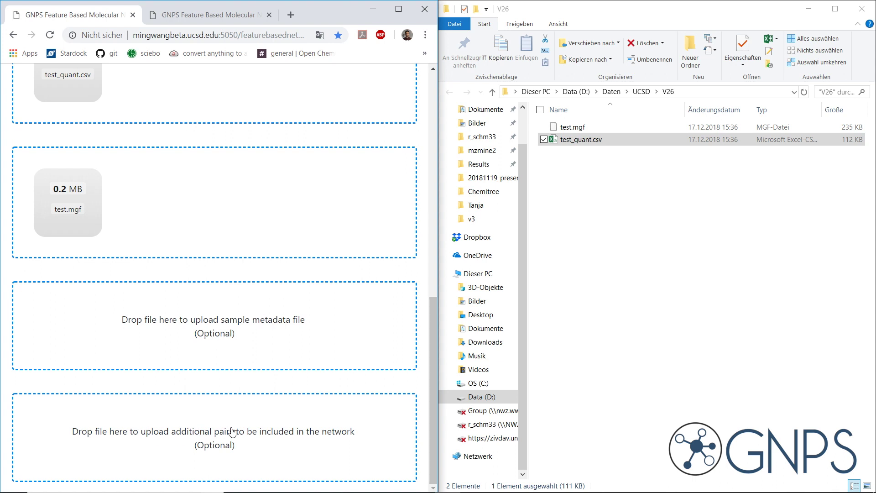
scroll(181, 315, "up", 1)
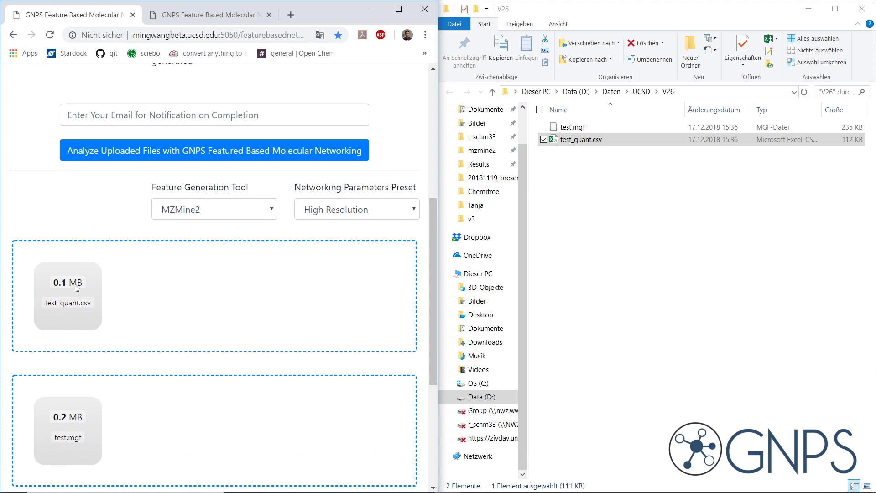
Step: Start feature-based molecular networking on the uploaded test.mgf and test_quant.csv files
left_click(117, 156)
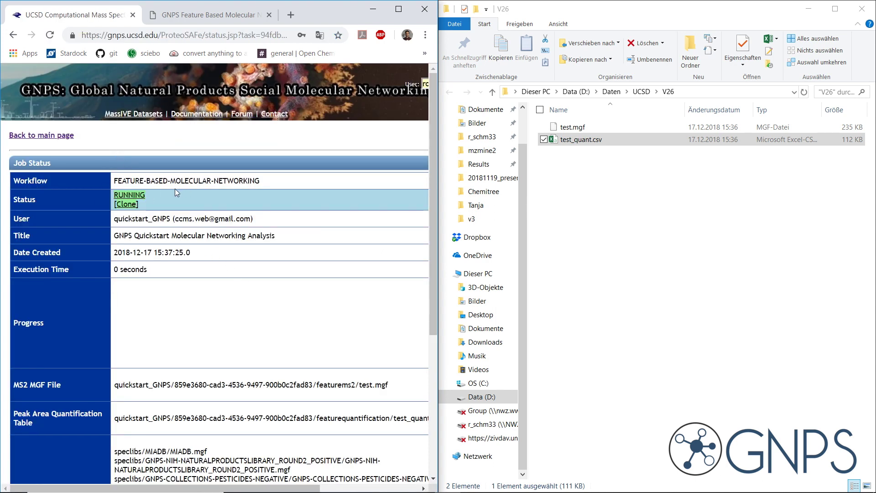
scroll(174, 192, "down", 2)
scroll(175, 192, "down", 1)
scroll(175, 193, "up", 3)
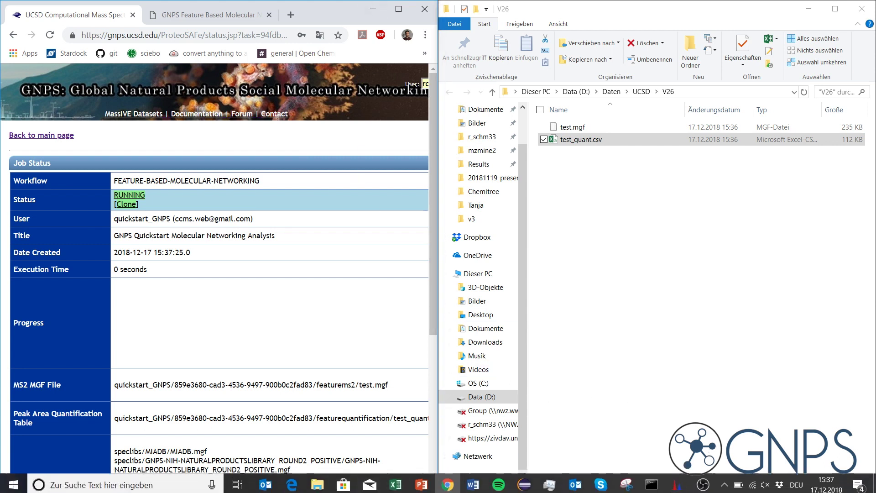
left_click(677, 482)
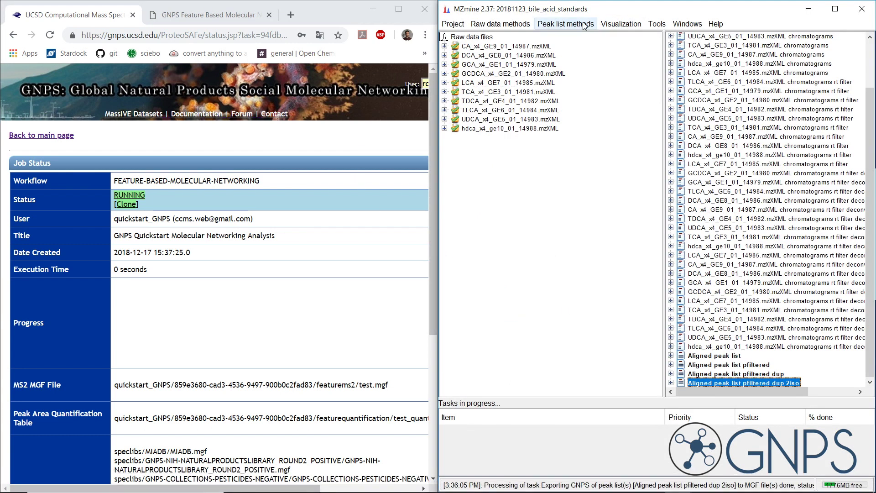
Step: Open MZmine's Export for/Submit to GNPS dialog and enable Submit to GNPS
left_click(566, 24)
mouse_move(576, 175)
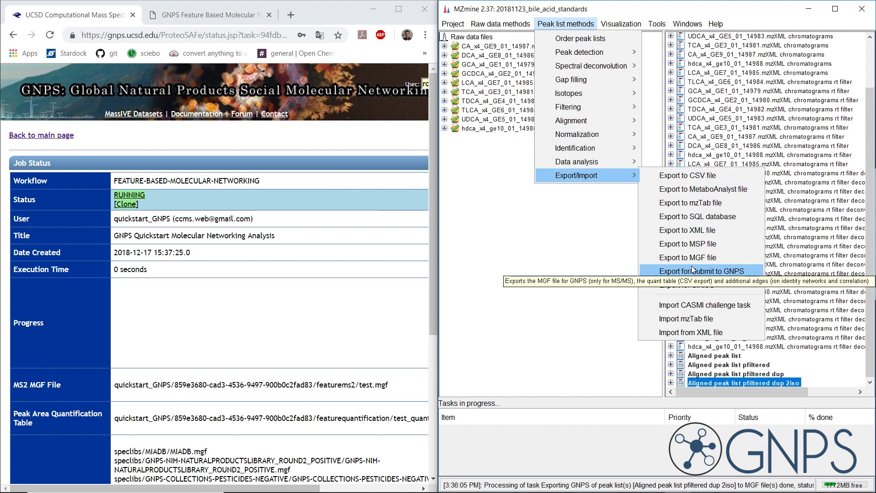
left_click(692, 269)
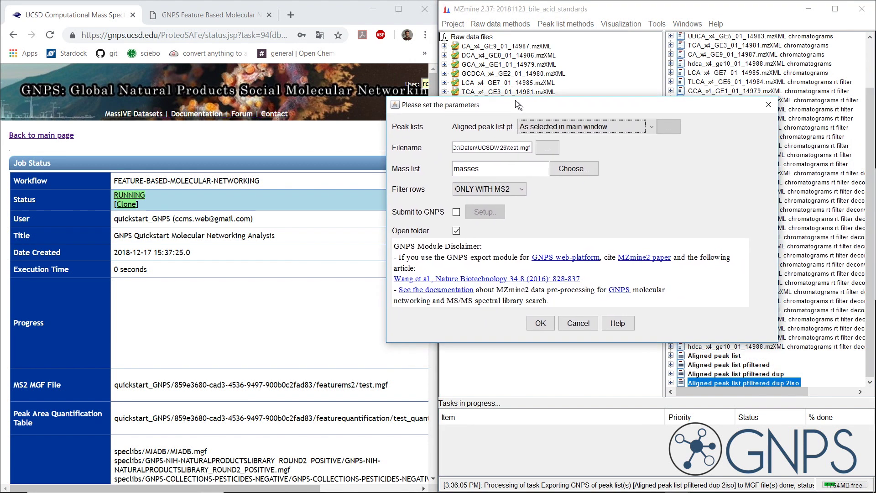
left_click_drag(593, 133, 482, 76)
left_click(419, 182)
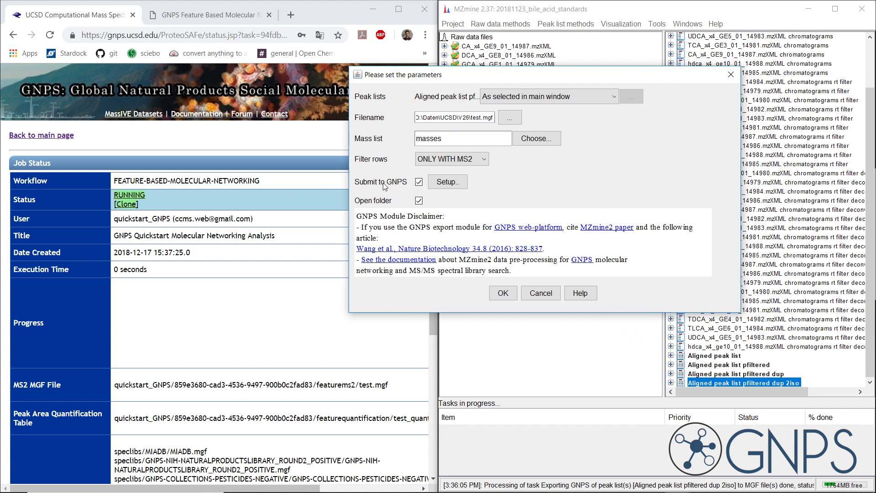
Step: Exclude the metadata file in the GNPS submission setup and run the export
left_click(446, 182)
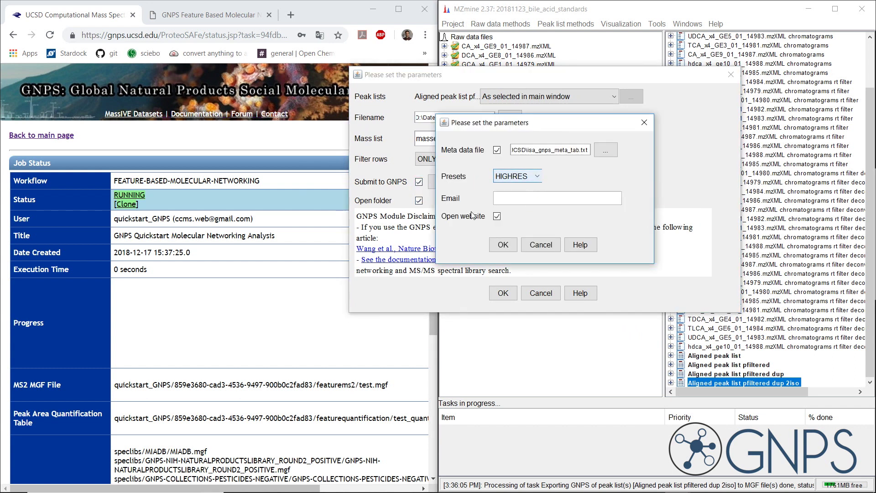
left_click(522, 199)
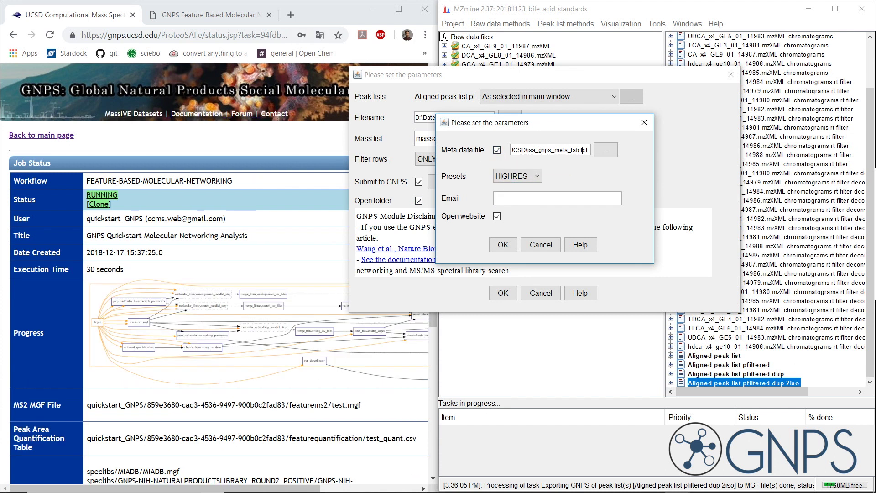
left_click(497, 150)
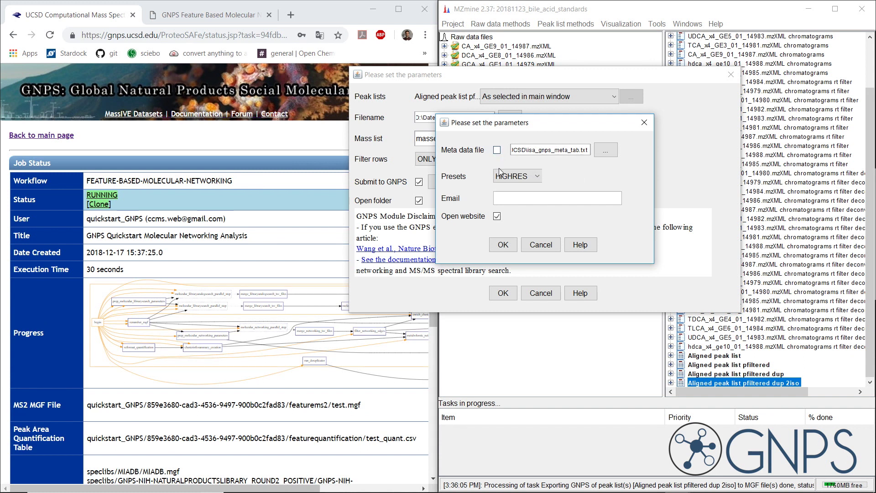
left_click(502, 245)
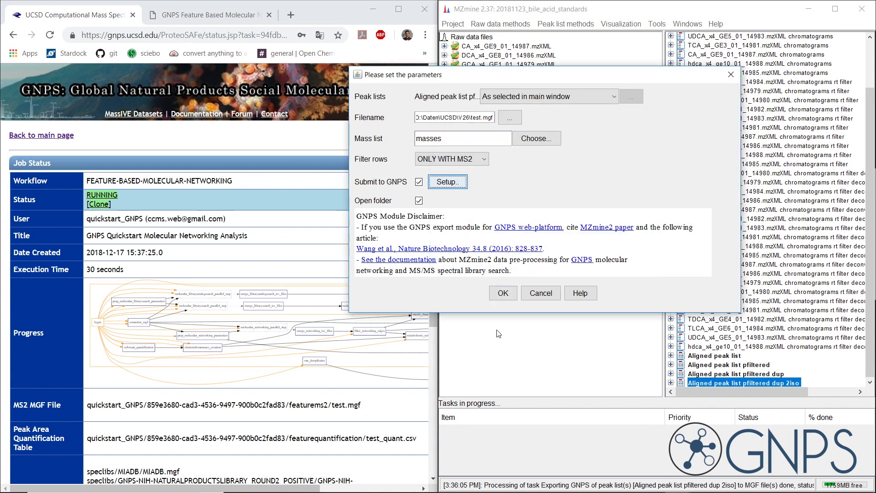
left_click(508, 297)
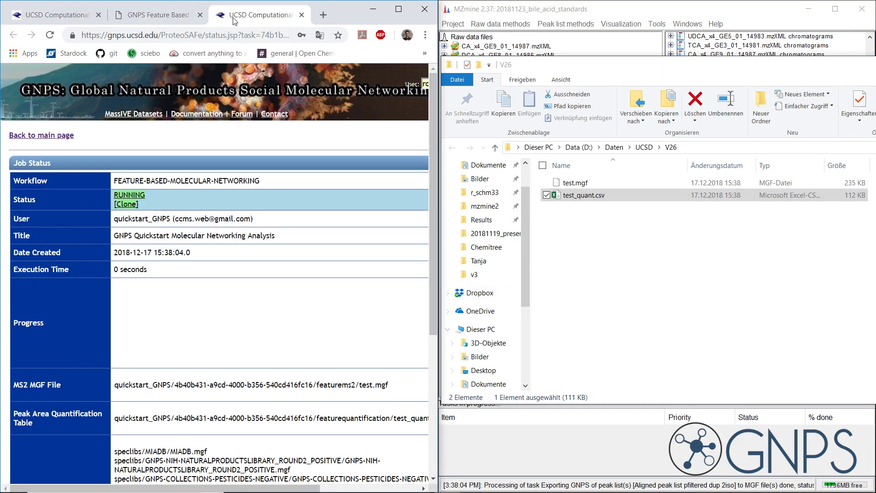
Step: Sign in to your GNPS account and clone the running job from its status page
left_click(588, 192)
left_click(157, 156)
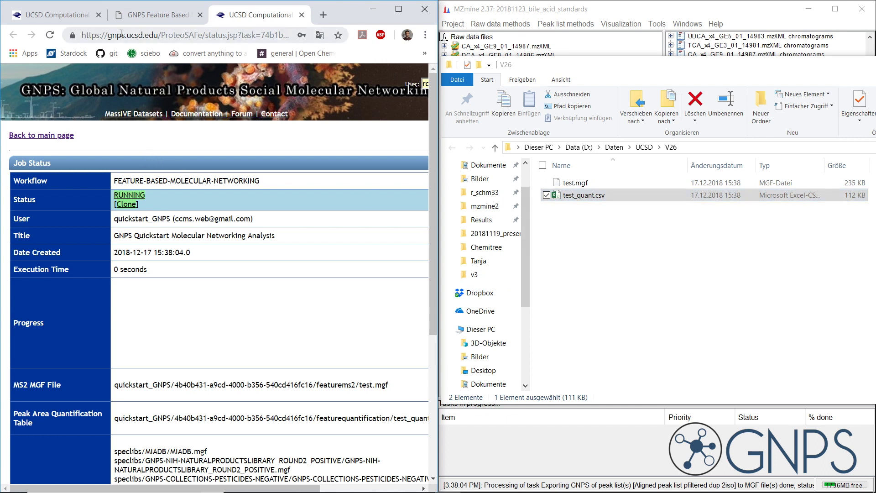
left_click(399, 9)
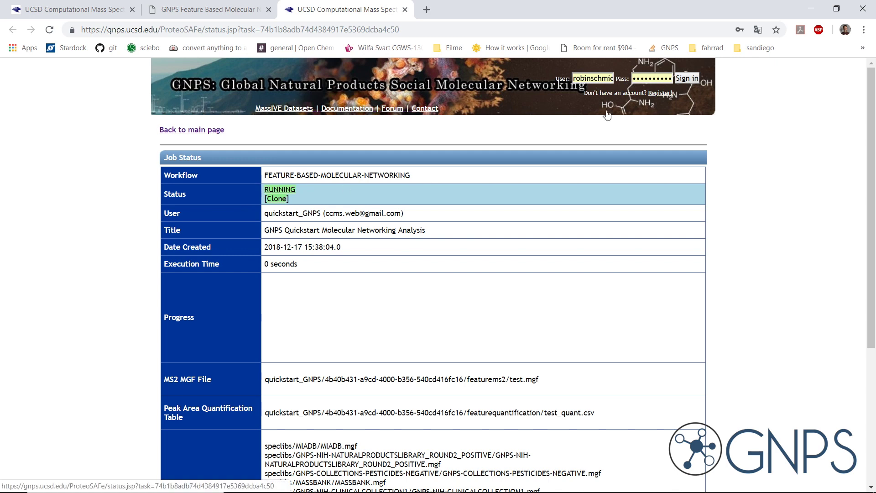
left_click(690, 78)
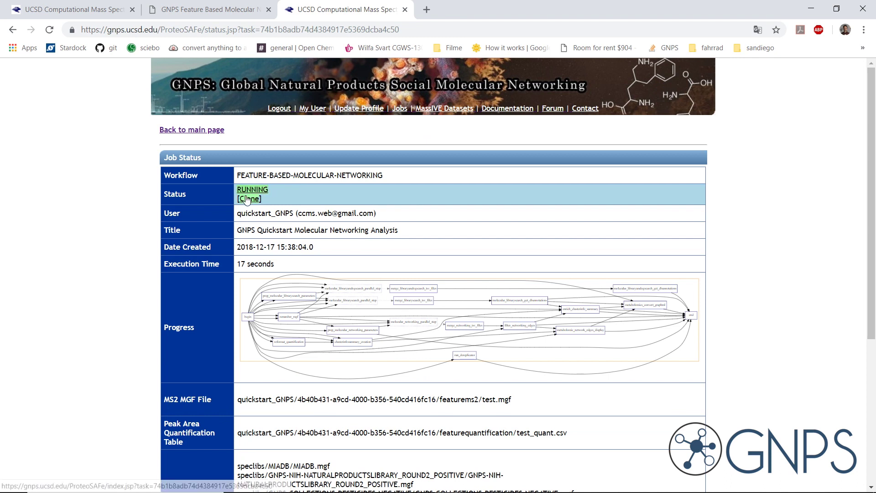
left_click(249, 199)
scroll(305, 215, "down", 1)
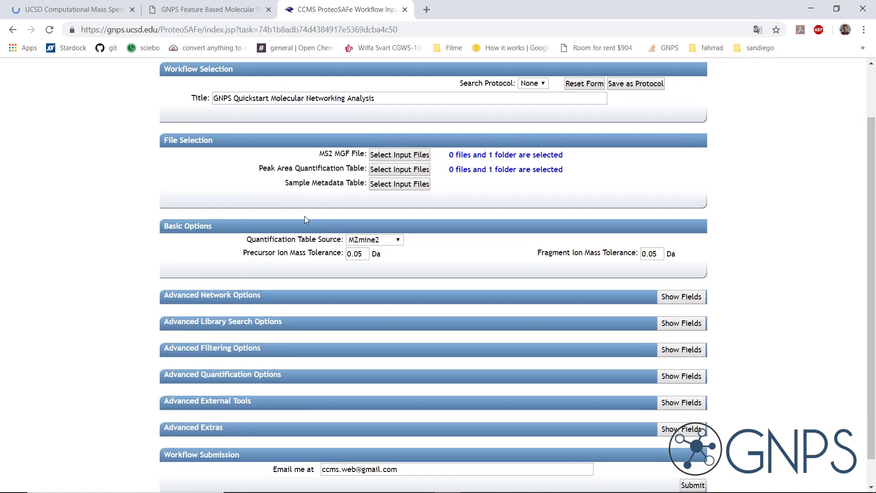
scroll(305, 216, "up", 1)
left_click_drag(380, 162, 2, 156)
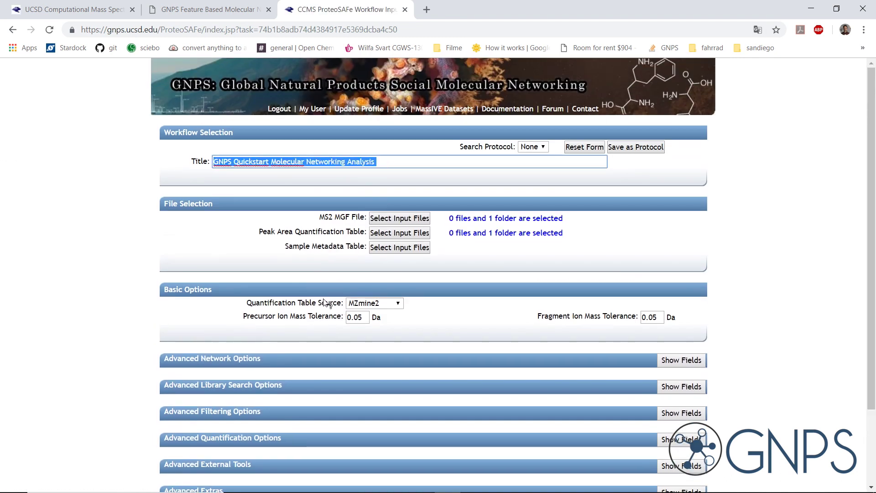
type("Test")
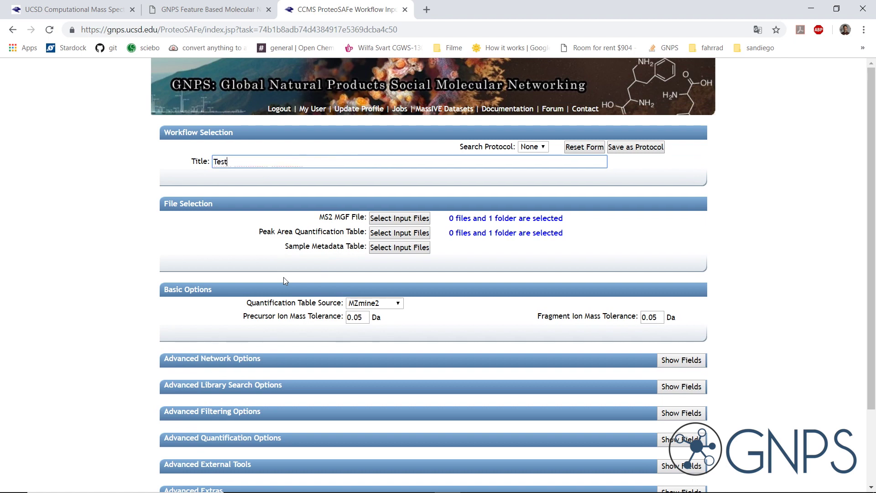
scroll(361, 198, "down", 1)
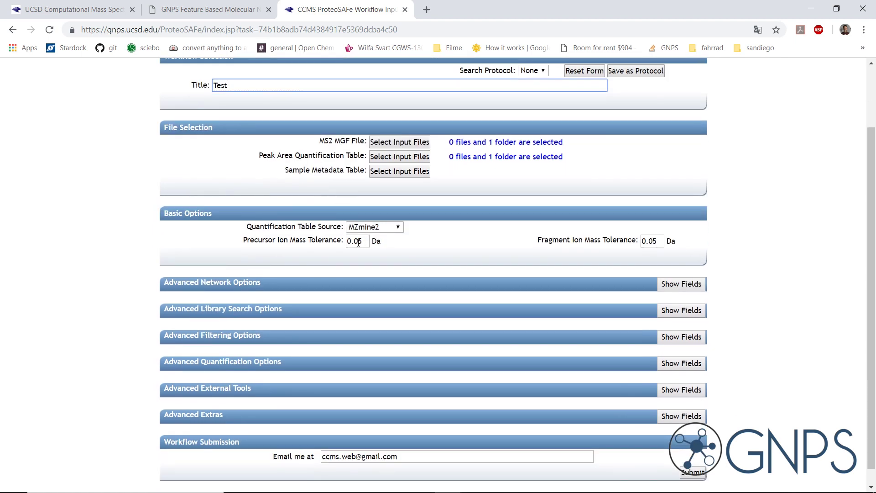
Step: Submit the cloned job titled Test with 0.05 Da precursor tolerance, then check its status
left_click_drag(359, 242, 364, 242)
scroll(371, 264, "up", 1)
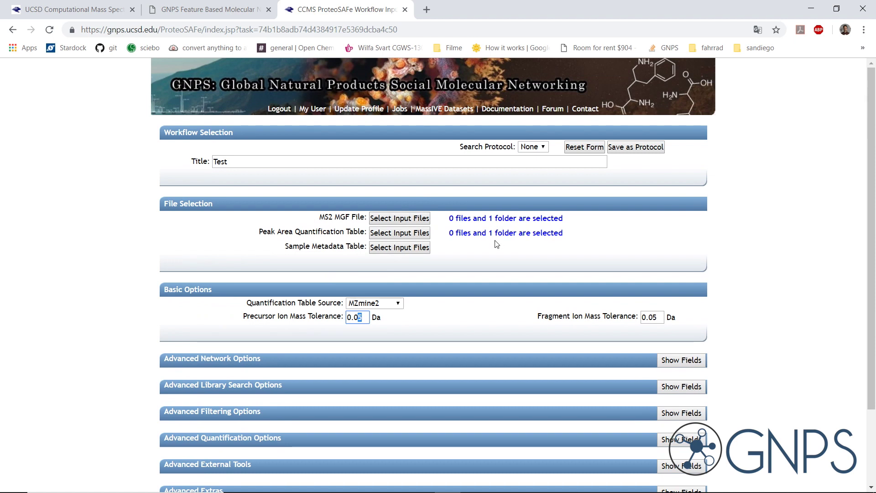
scroll(494, 244, "down", 2)
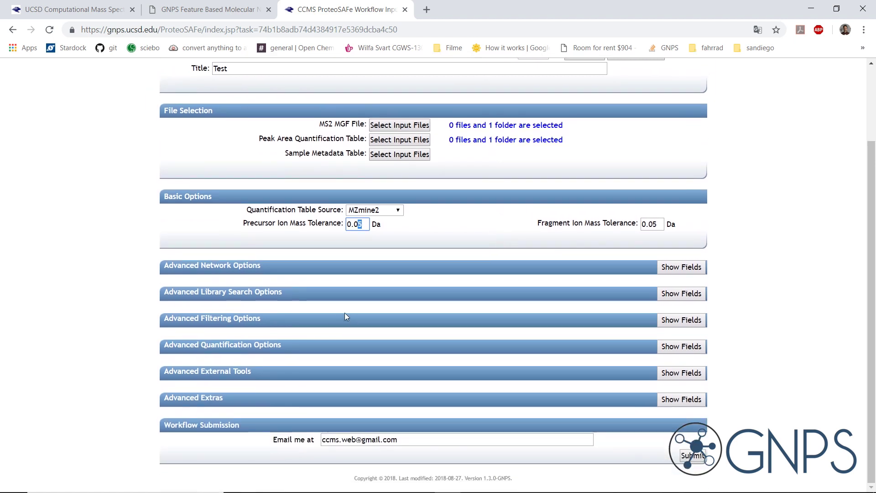
left_click_drag(402, 440, 316, 444)
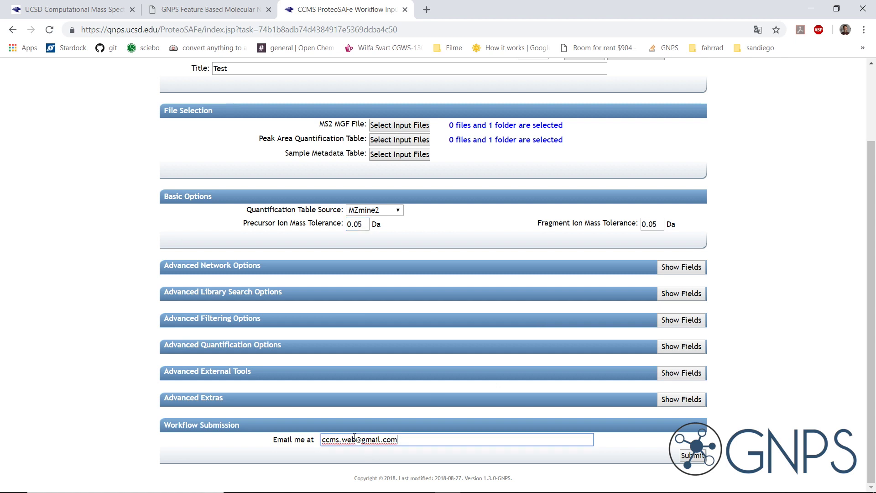
left_click(693, 456)
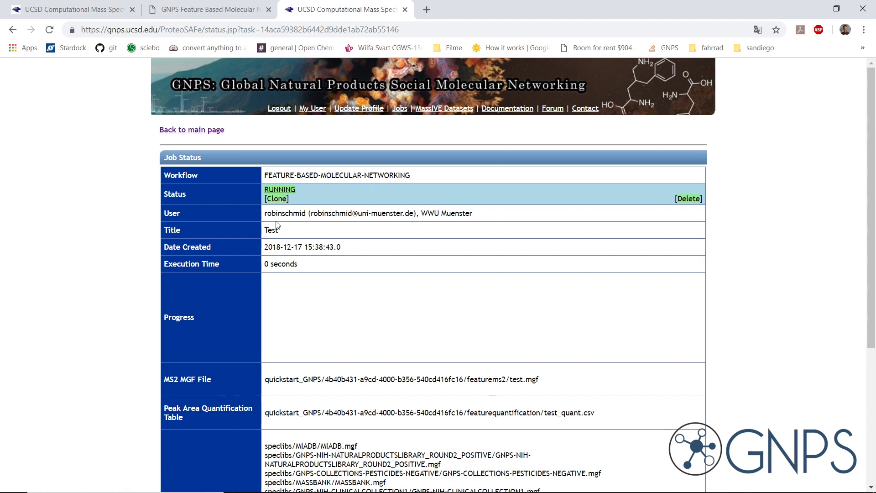
left_click_drag(264, 217, 483, 220)
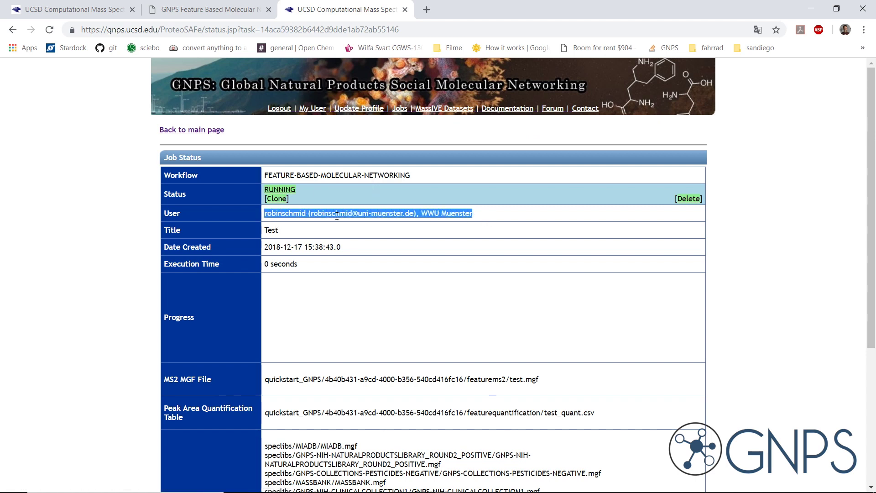